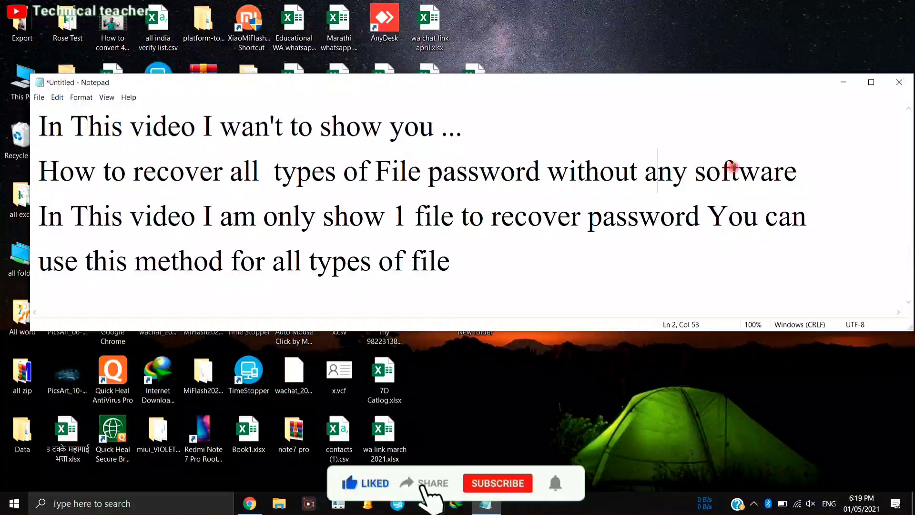
- Add a closing 'lets go.......' line to the intro note, then minimize Notepad
double_click(731, 168)
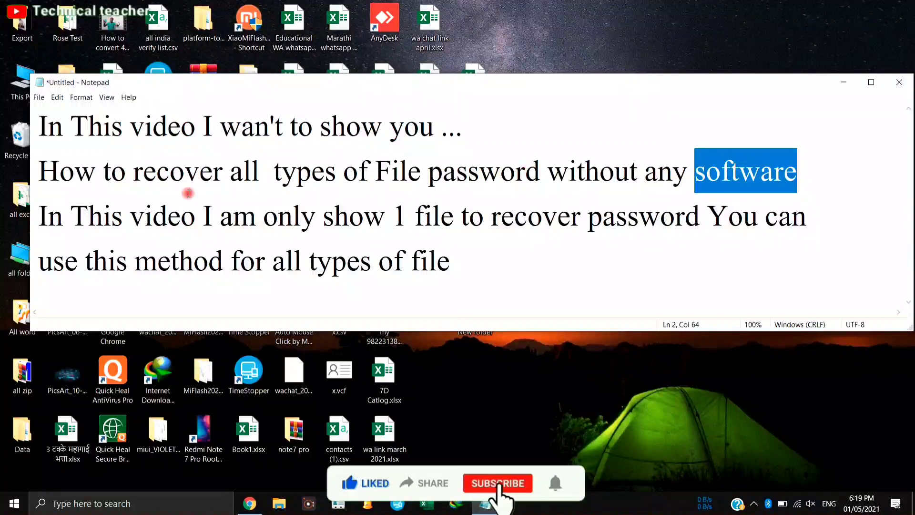
left_click(39, 213)
left_click_drag(39, 213, 677, 276)
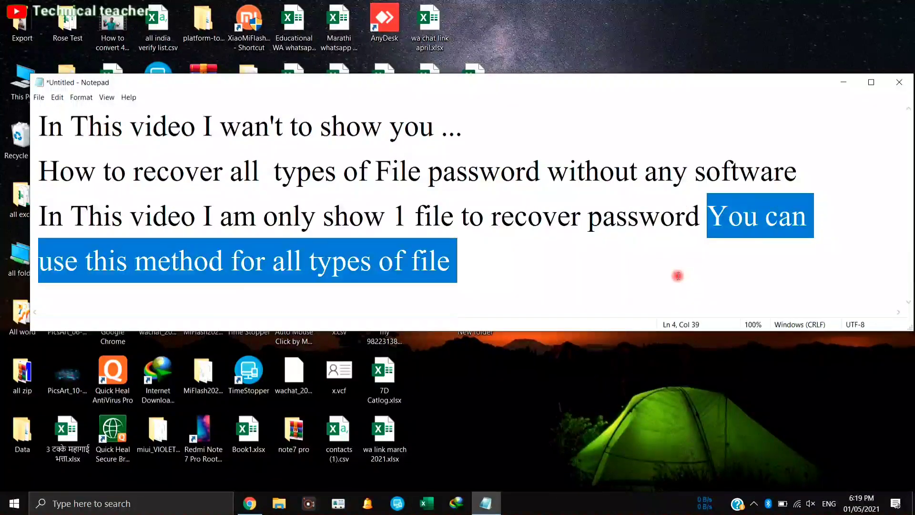
left_click(473, 260)
key("Return")
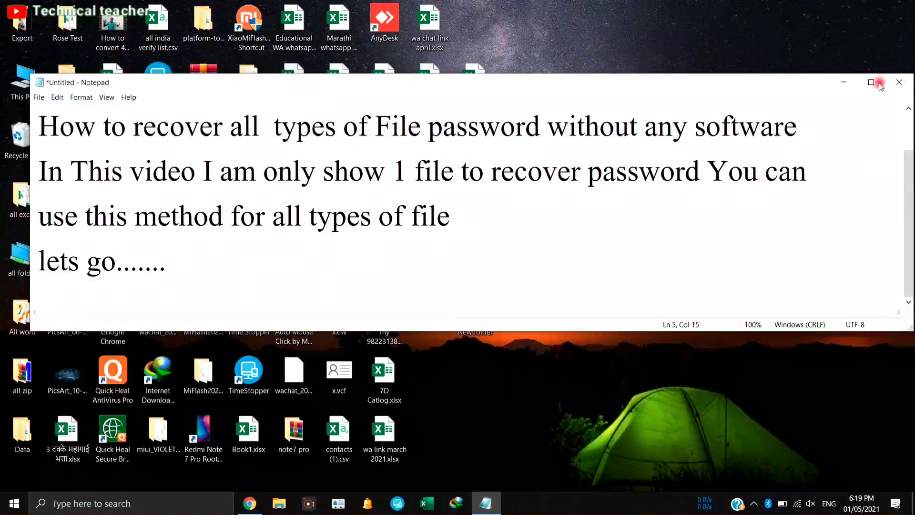
left_click(839, 84)
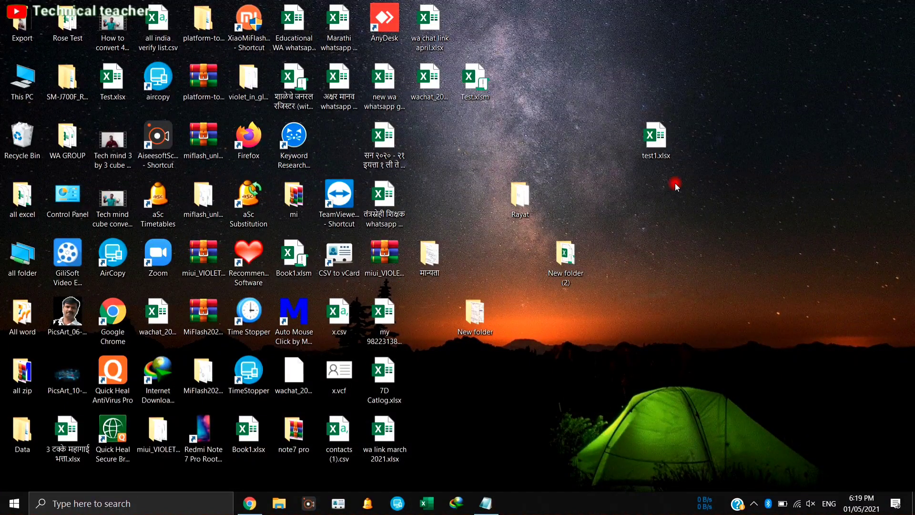
- Start adding the desktop Rayat folder to a new archive named Rayat.rar
right_click(524, 199)
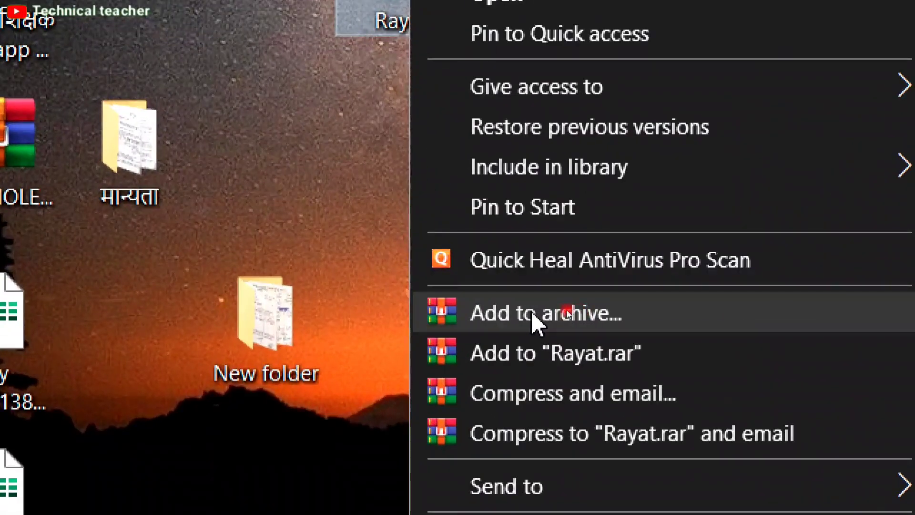
left_click(556, 312)
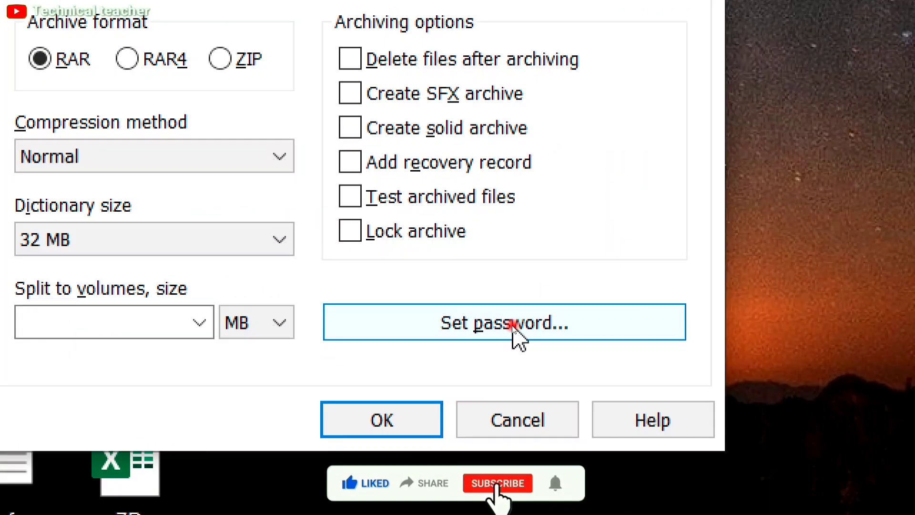
- Create Rayat.rar with an archive password, place it beside the Rayat folder, and open it
left_click(486, 324)
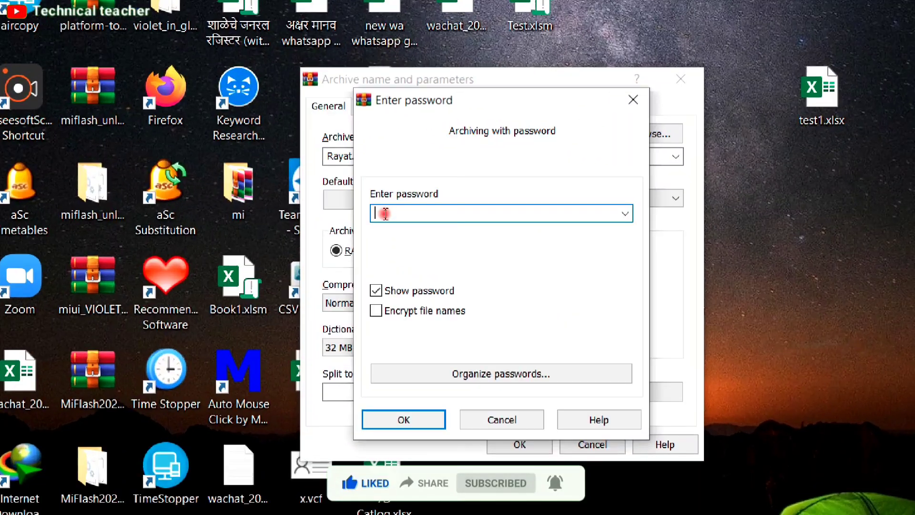
type("12345")
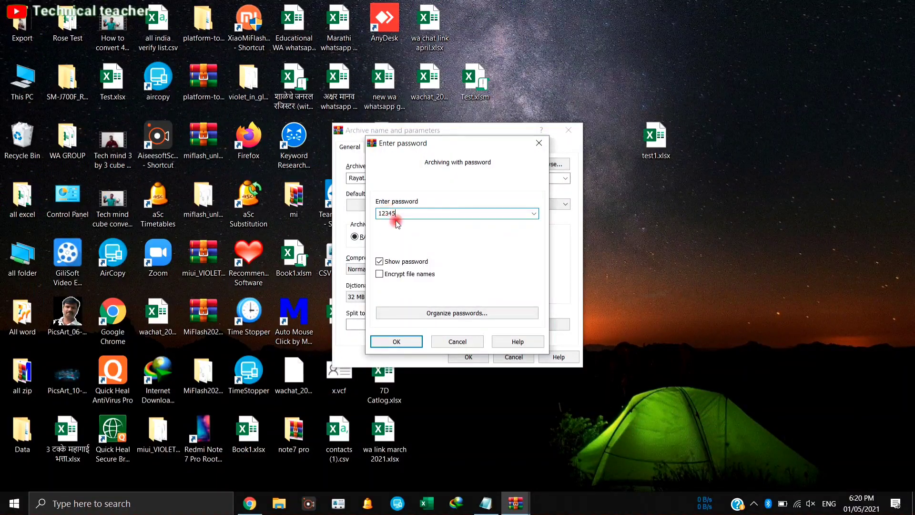
left_click(403, 342)
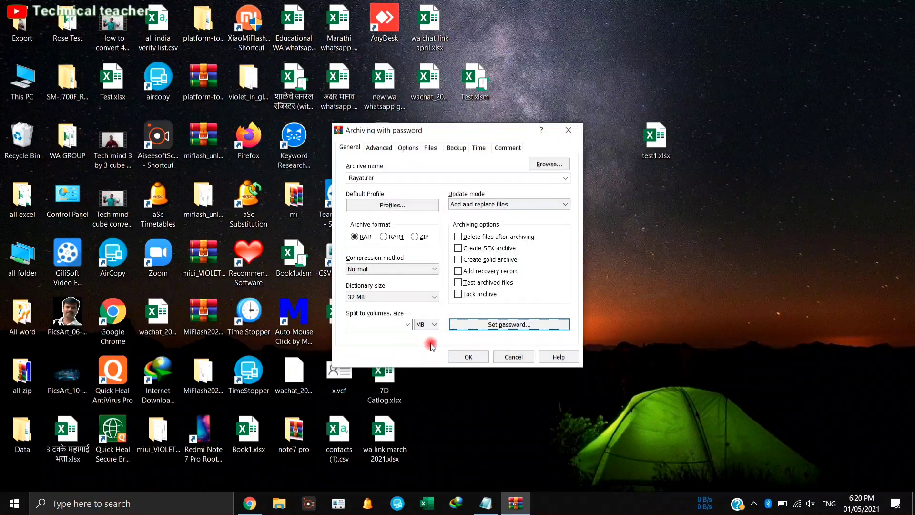
left_click(465, 358)
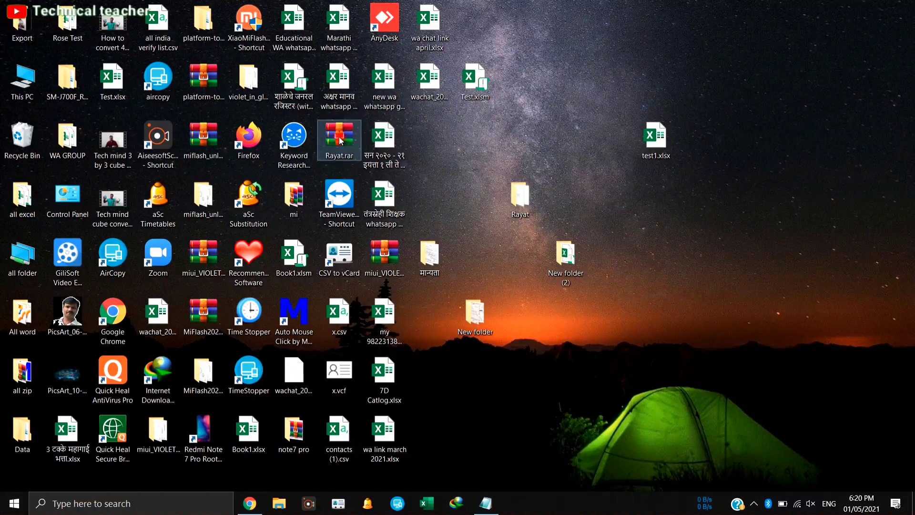
left_click_drag(338, 139, 706, 215)
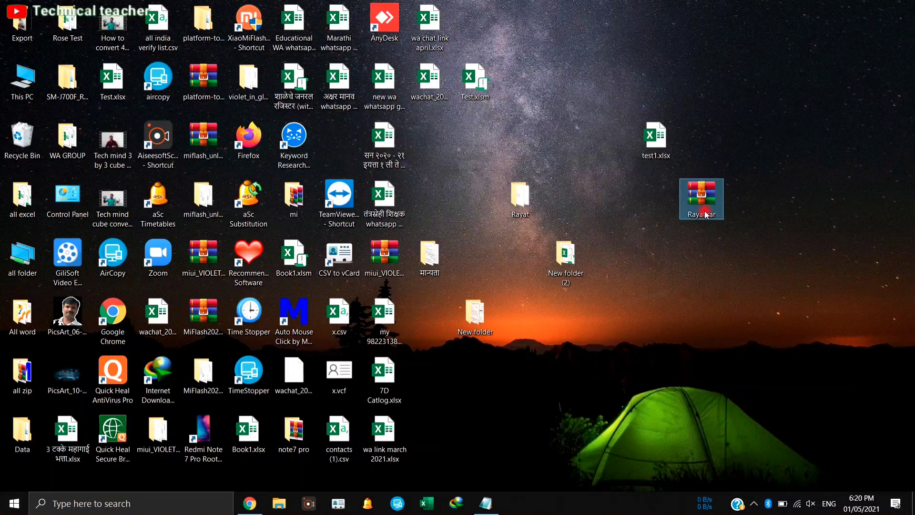
double_click(705, 204)
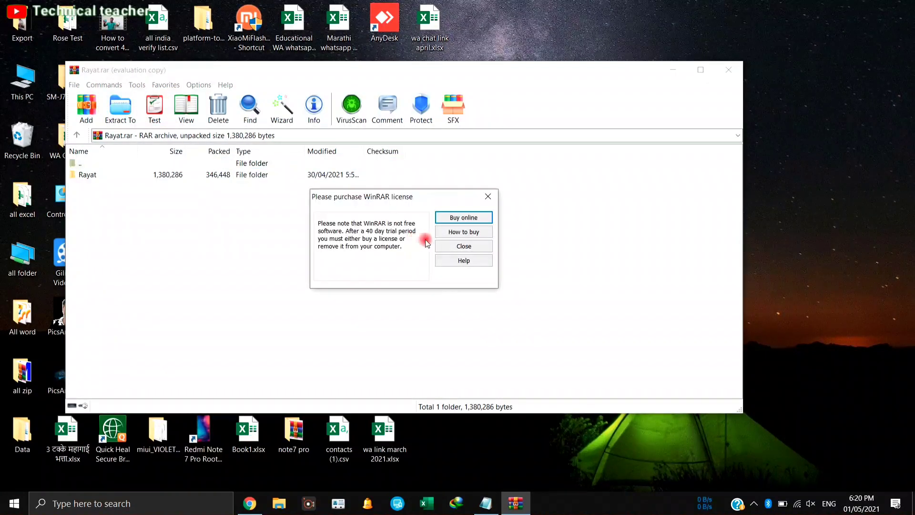
- Verify extraction prompts for a password, cancel, close WinRAR, and switch to lostmypass.com in Chrome
left_click(463, 245)
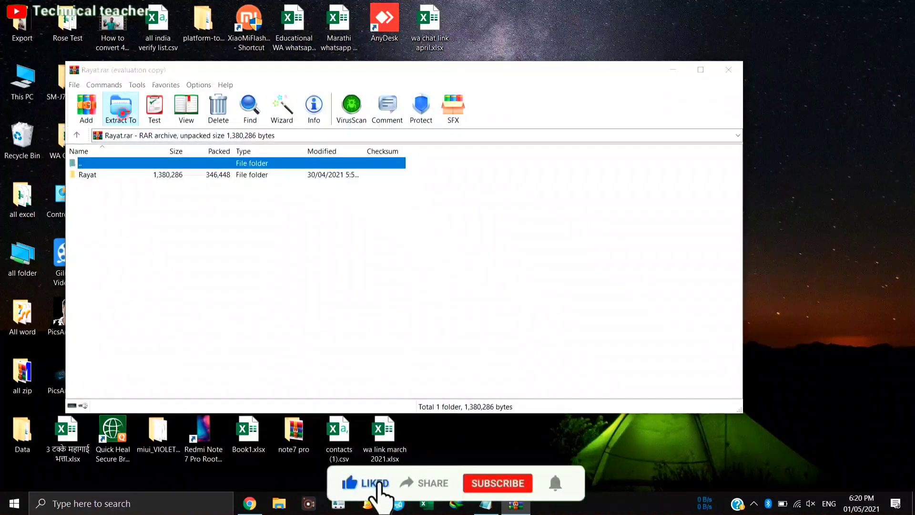
left_click(122, 113)
left_click(428, 363)
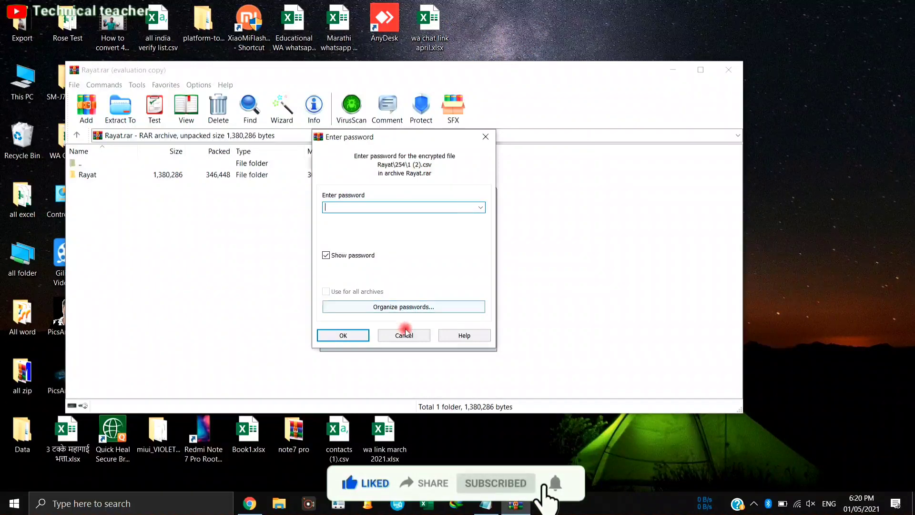
left_click(404, 333)
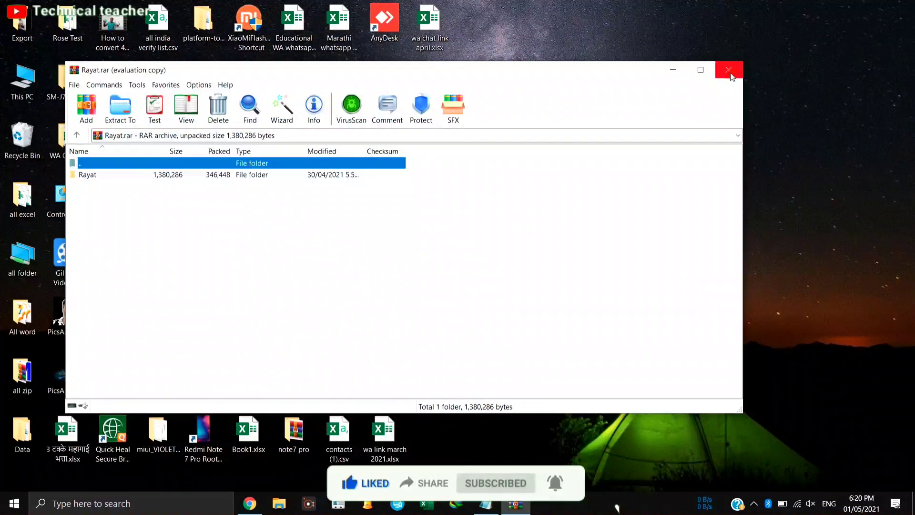
left_click(731, 74)
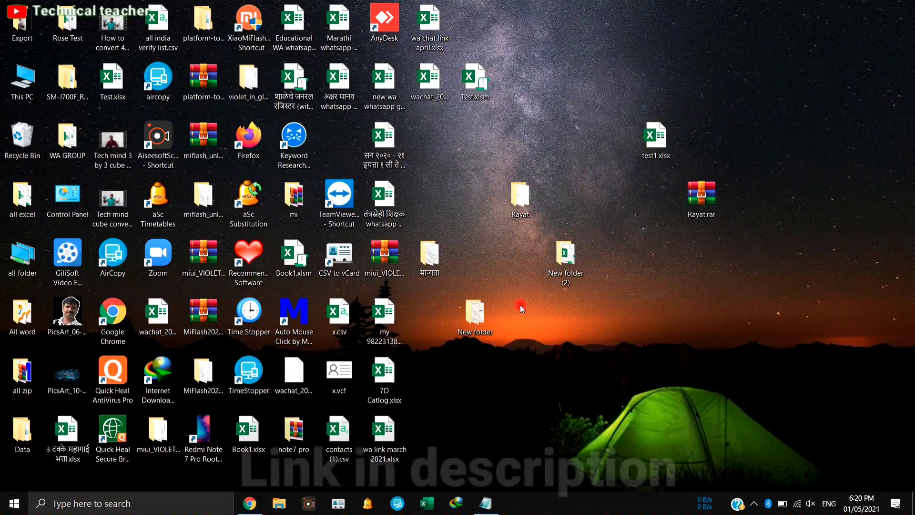
left_click(251, 504)
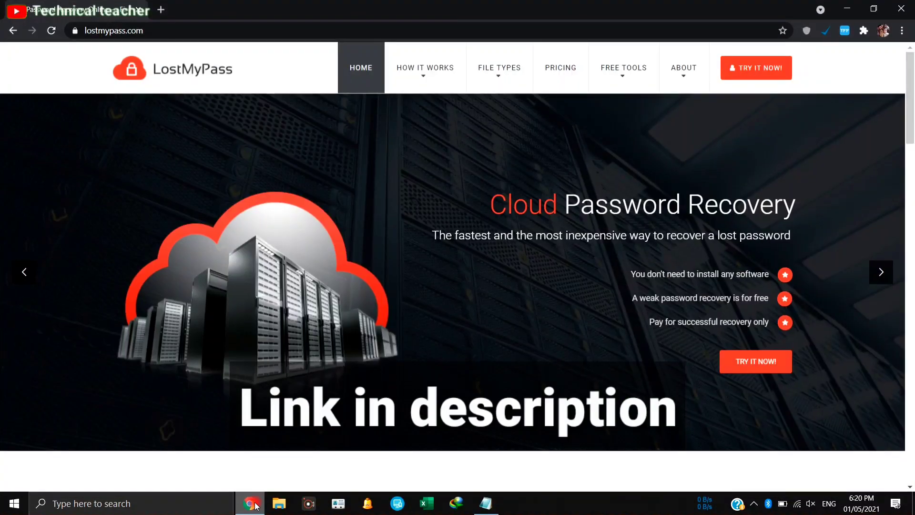
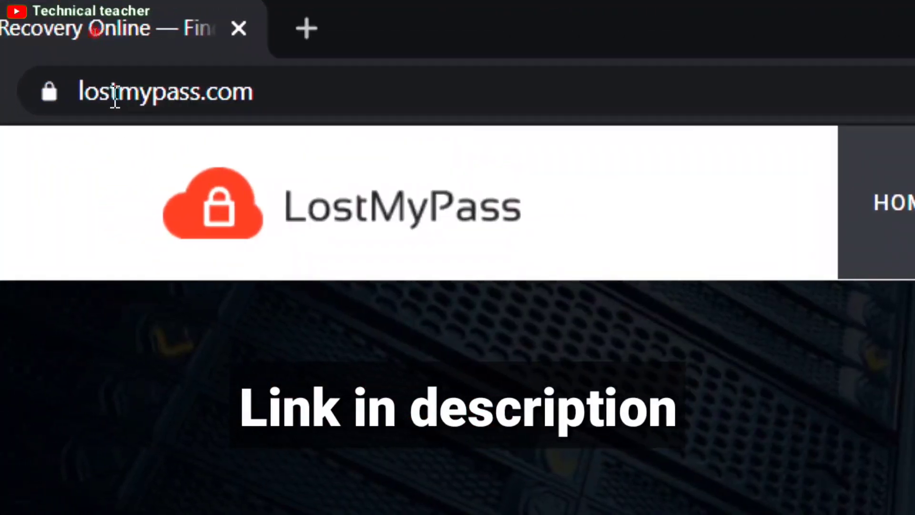
left_click_drag(113, 91, 333, 89)
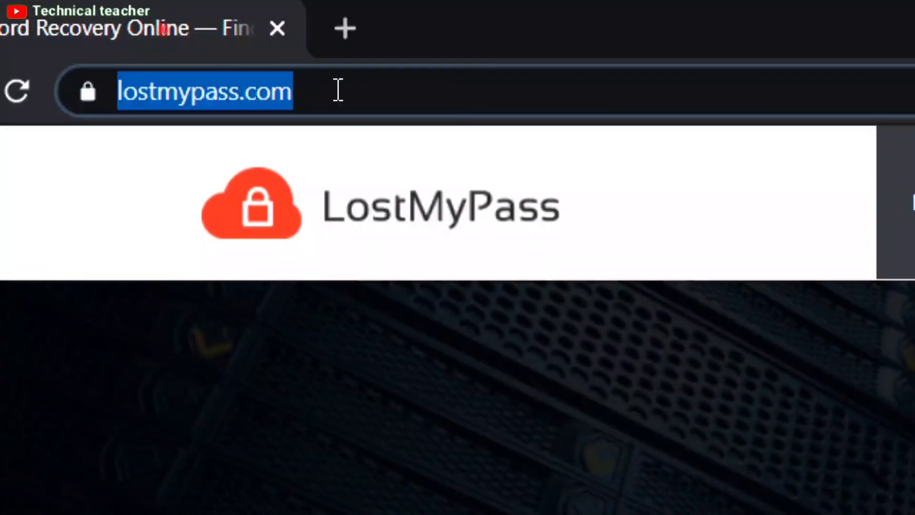
left_click(379, 91)
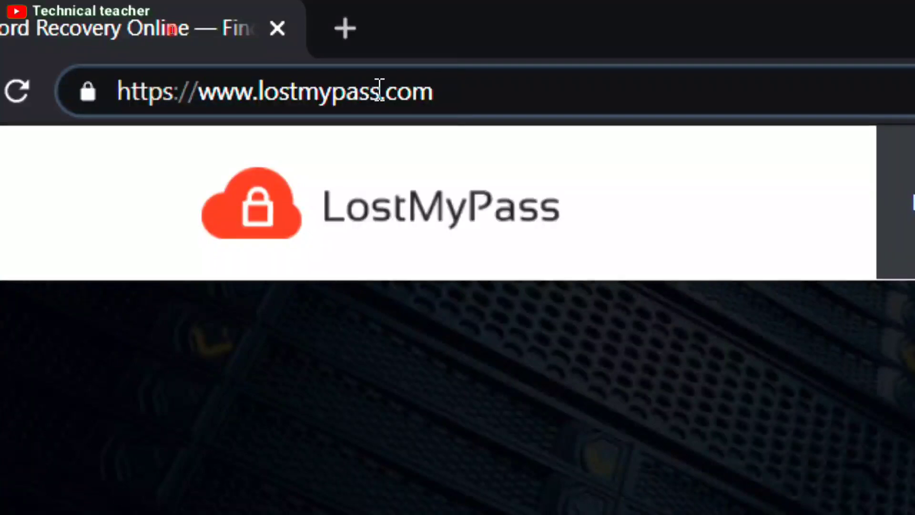
key("Return")
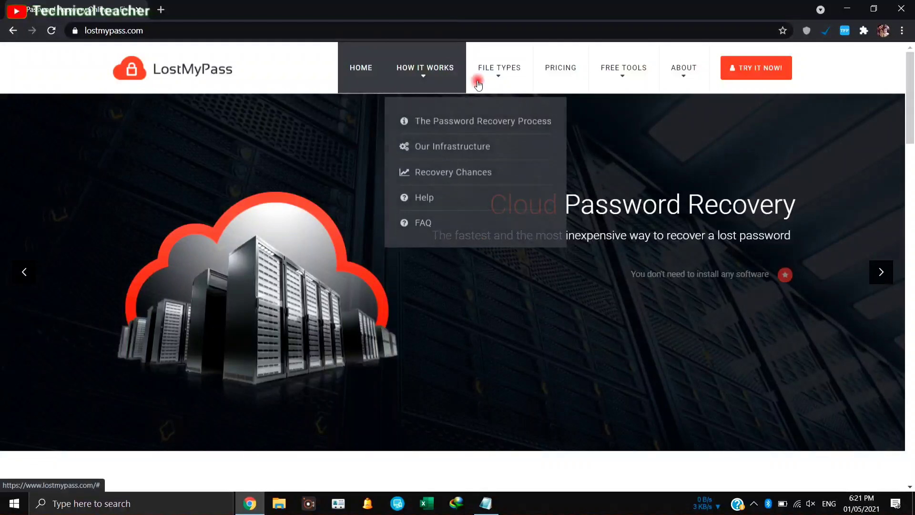
- Go to the RAR page under Archives in the File Types menu
mouse_move(488, 81)
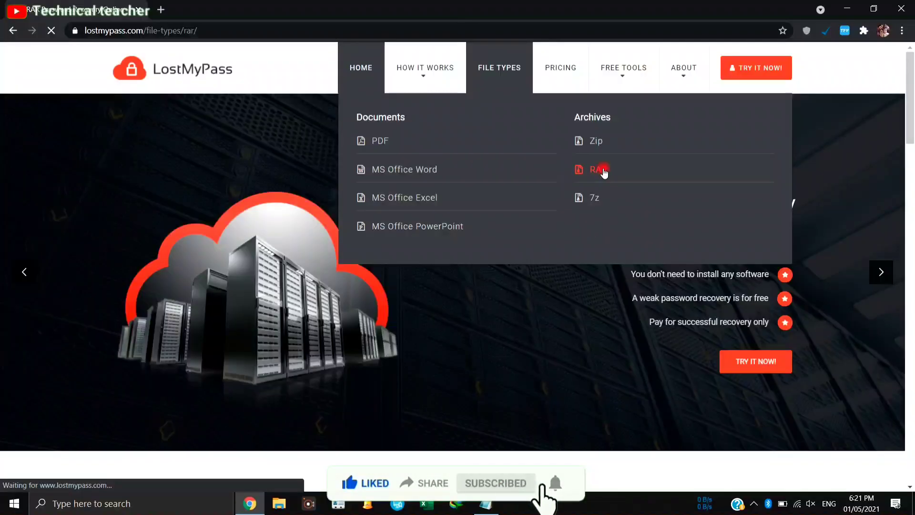
left_click(596, 348)
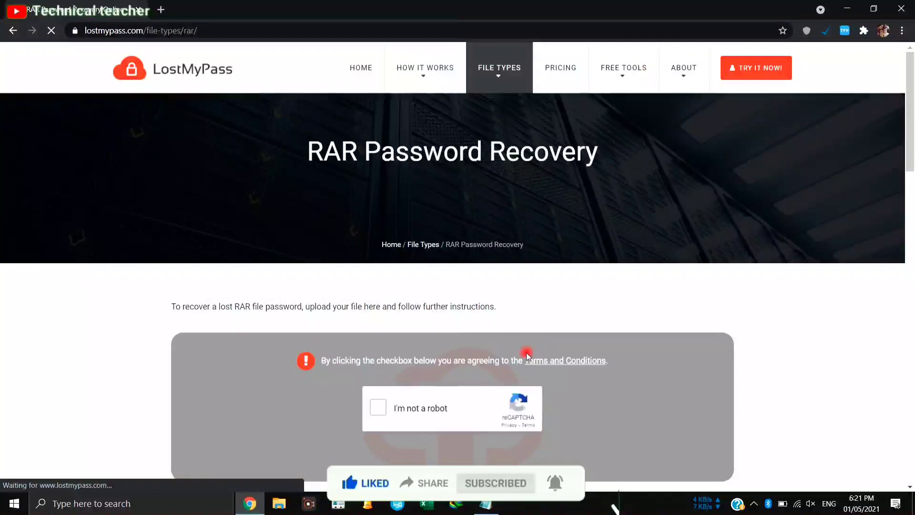
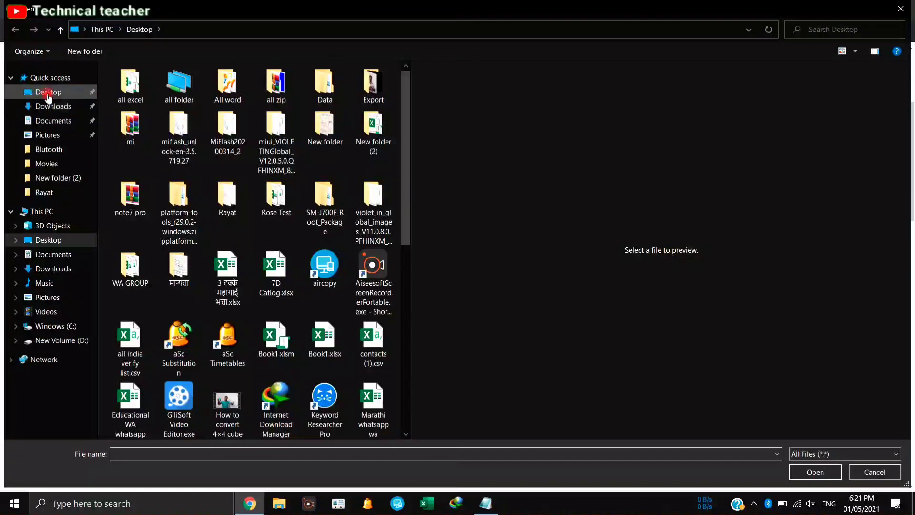
- Browse to the Desktop folder in the Open dialog and highlight the Rayat.rar archive
left_click(48, 93)
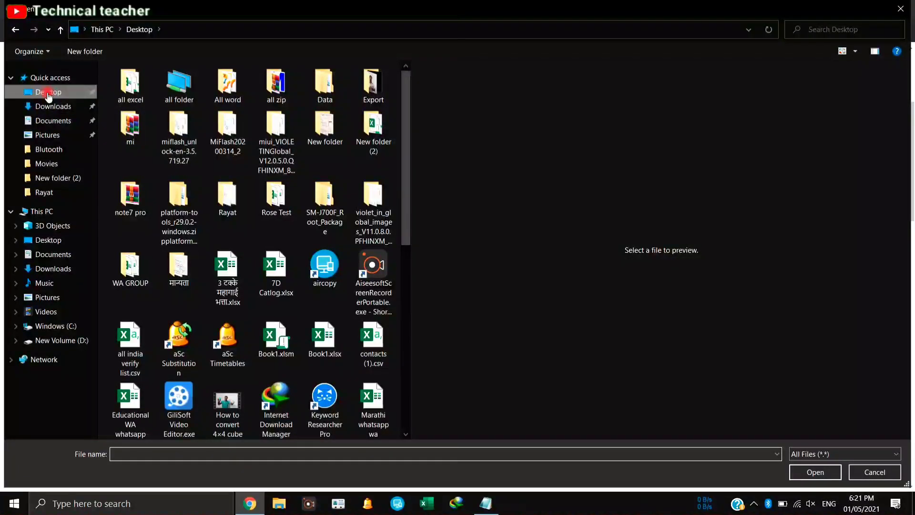
left_click(278, 204)
key("r")
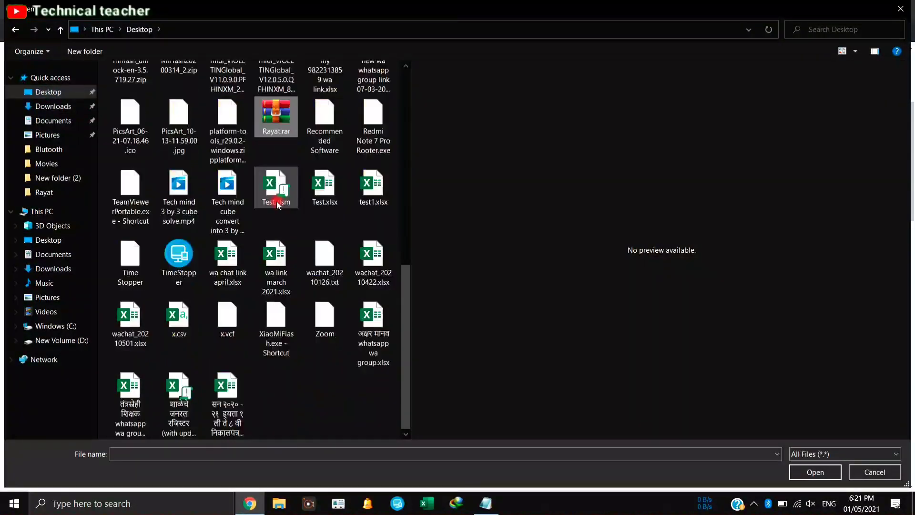
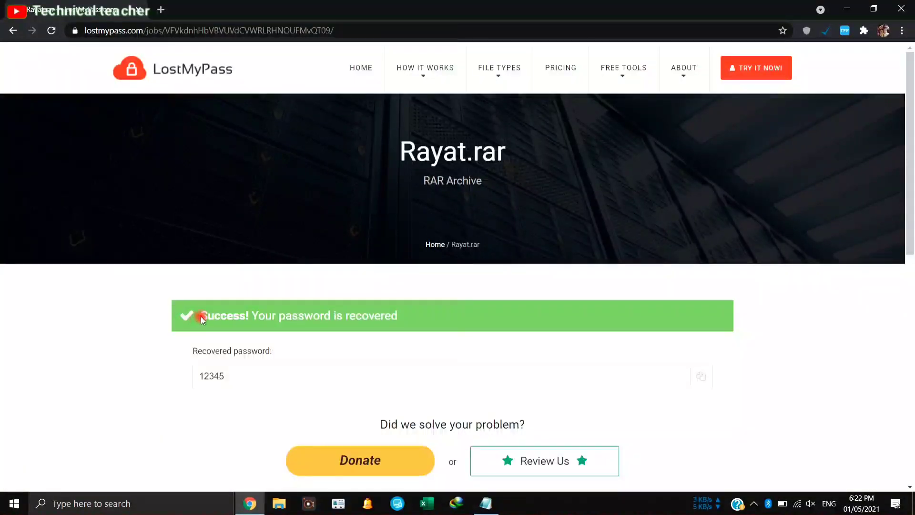
- Select the green 'Success! Your password is recovered' banner text on the Rayat.rar results page
left_click_drag(200, 315, 419, 321)
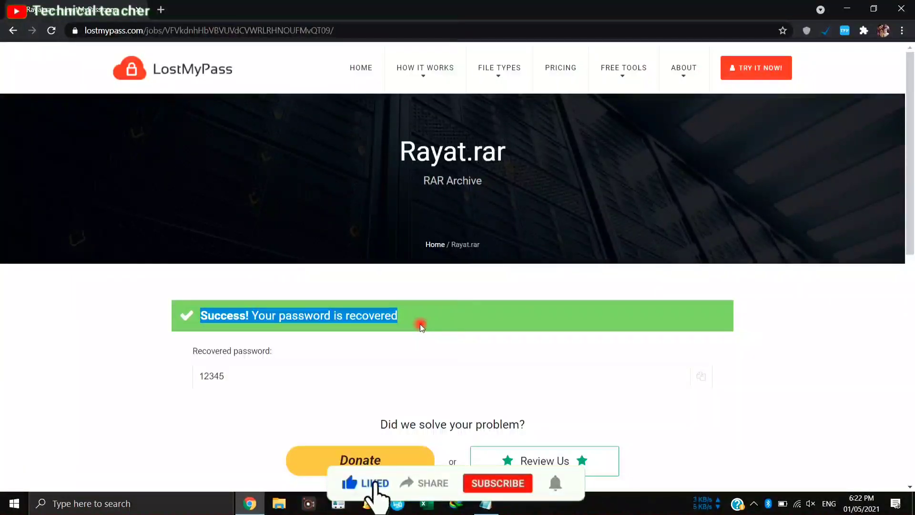
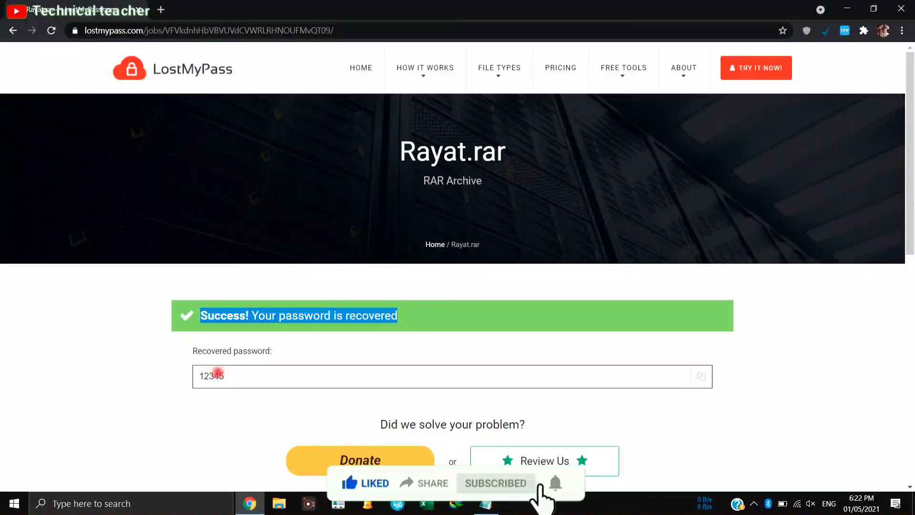
- Copy the recovered Rayat.rar password from the Recovered password field to the clipboard
left_click(700, 377)
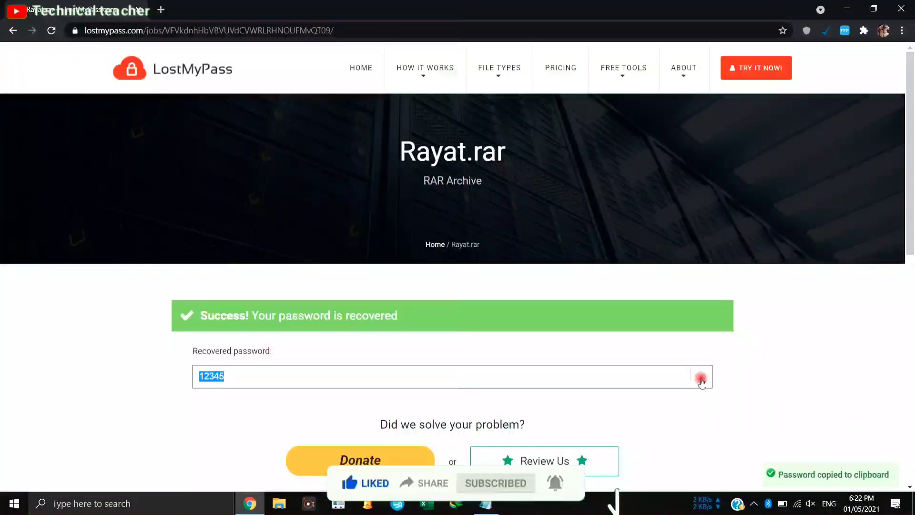
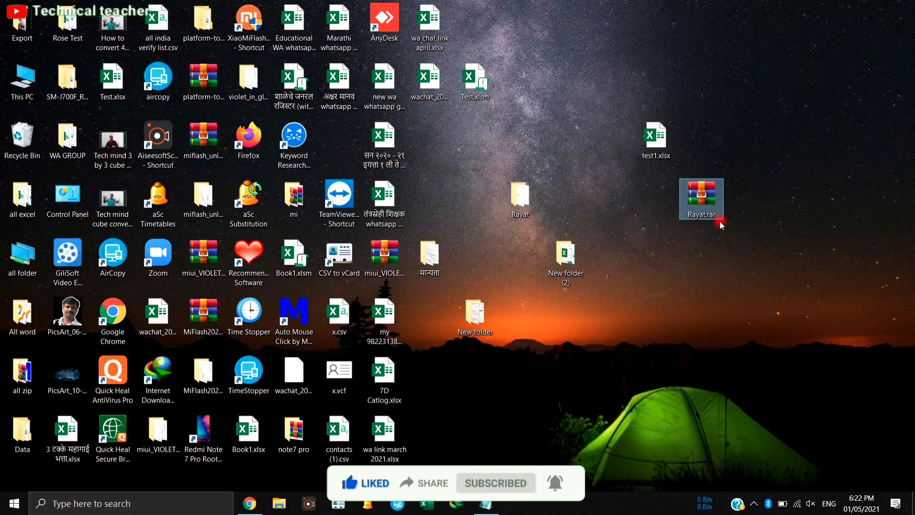
- Extract Rayat.rar into the Rayat folder, unlocking it with the recovered password
right_click(709, 207)
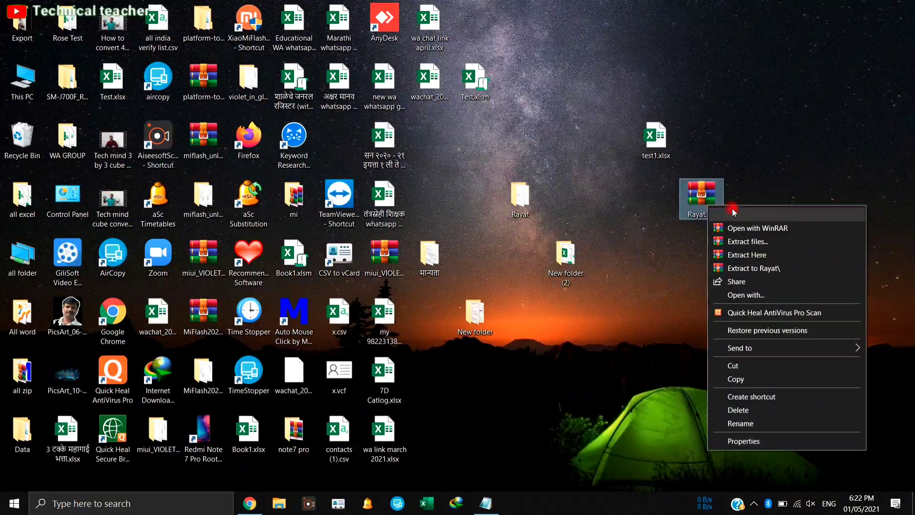
left_click(755, 244)
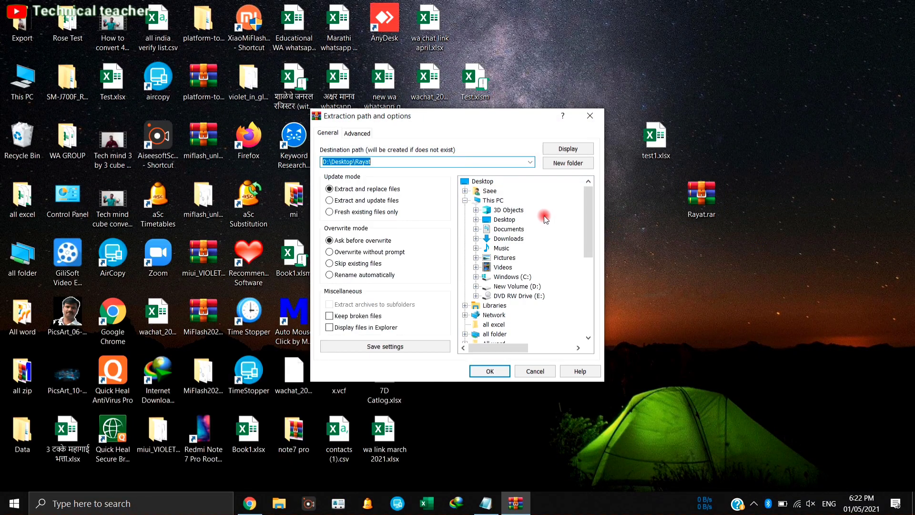
left_click(502, 371)
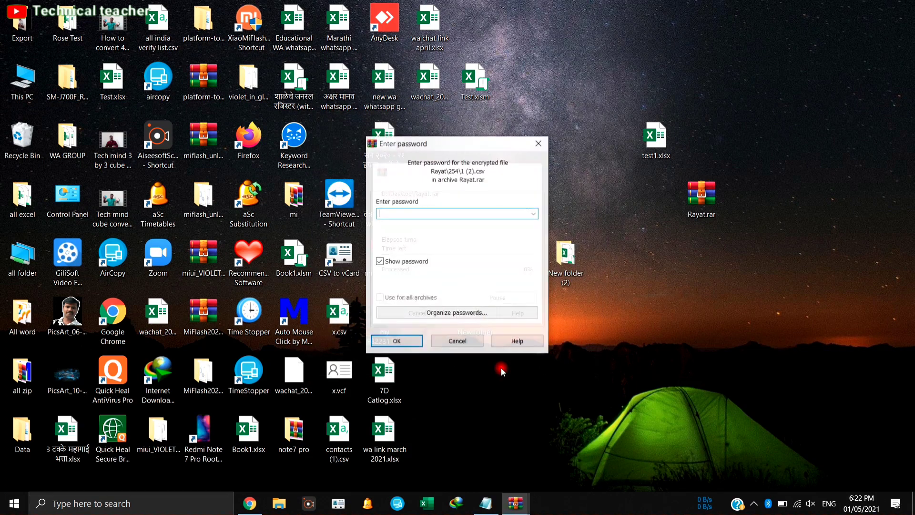
type("12345")
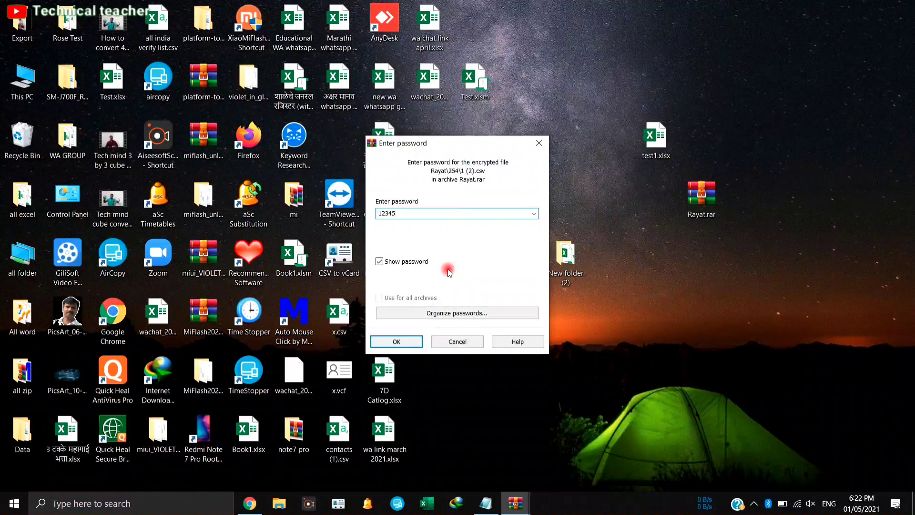
left_click(396, 341)
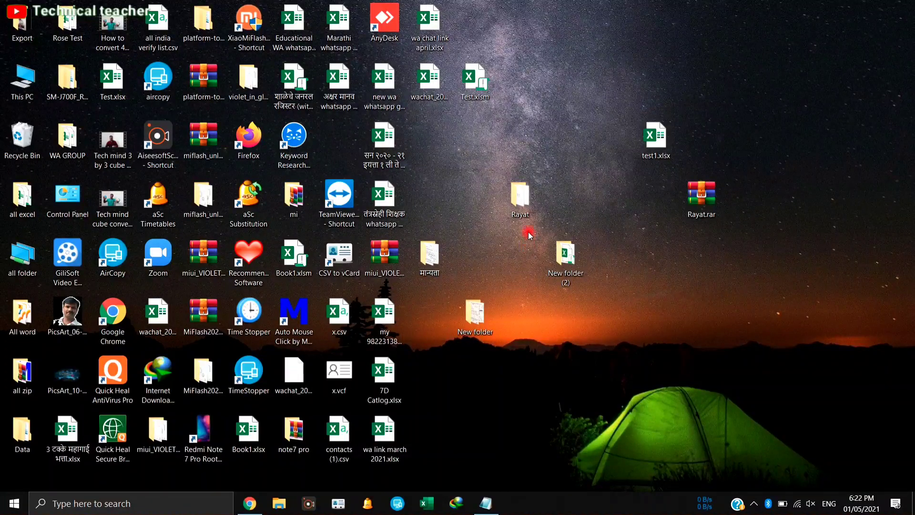
- Check the extracted Rayat folder's contents, then close it and return to Notepad
double_click(519, 192)
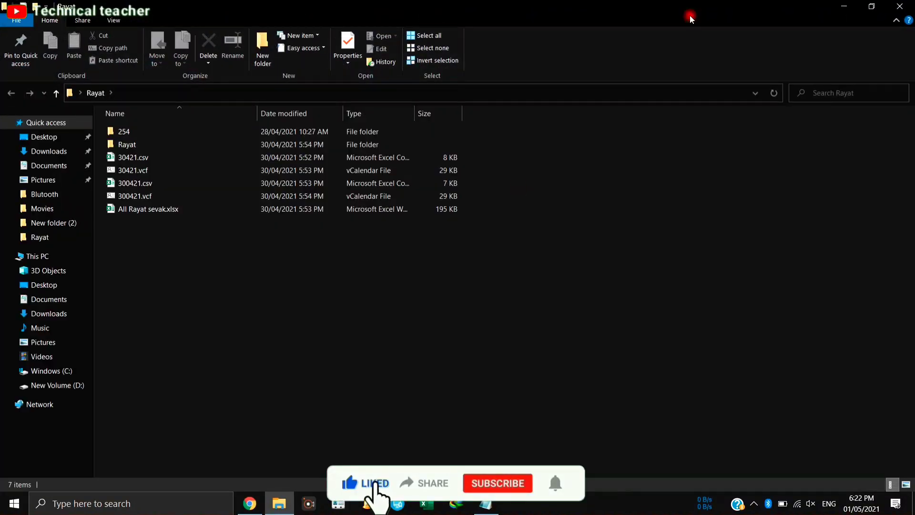
left_click(905, 5)
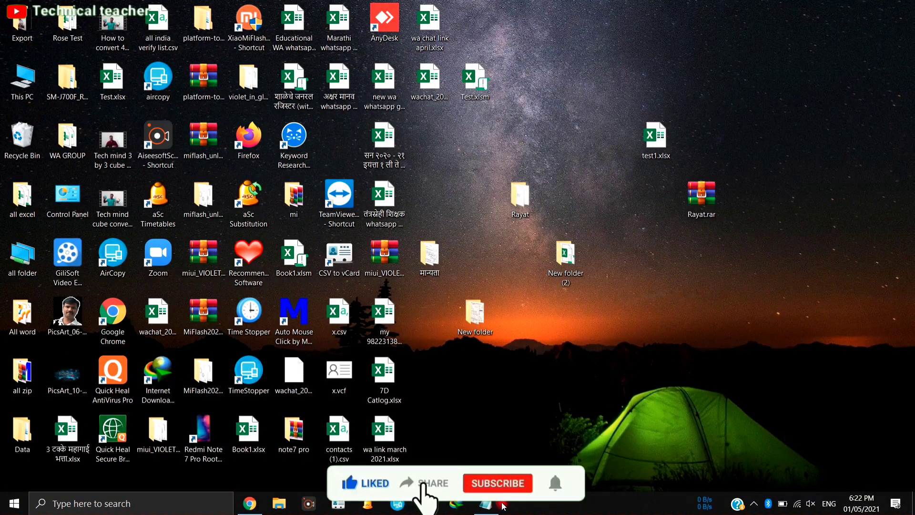
left_click(491, 505)
- Add the lines 'Thanks for watching' and 'please subscribe for more updates' to the note
key("Return")
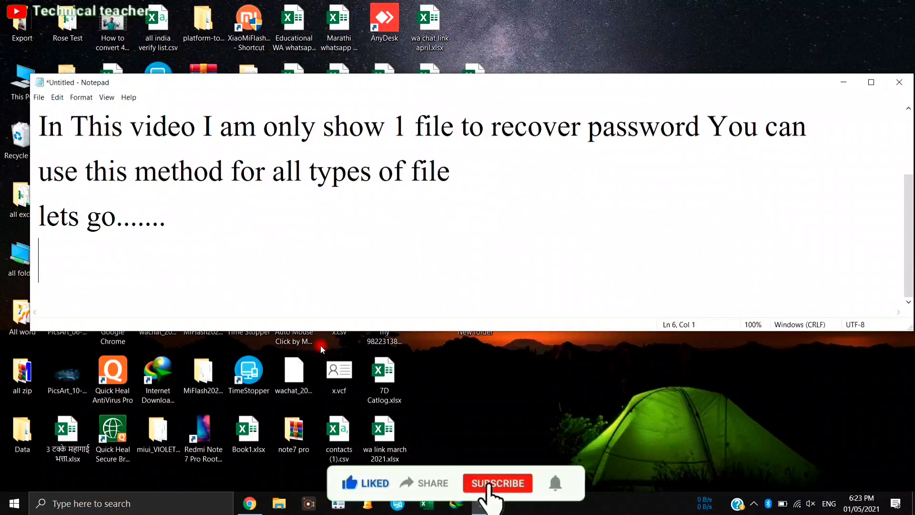
type("Thanks ")
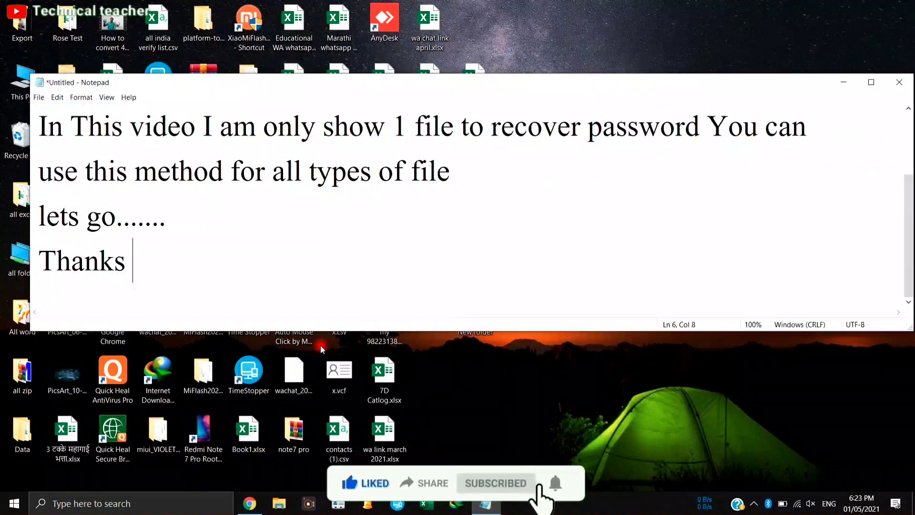
type("for w")
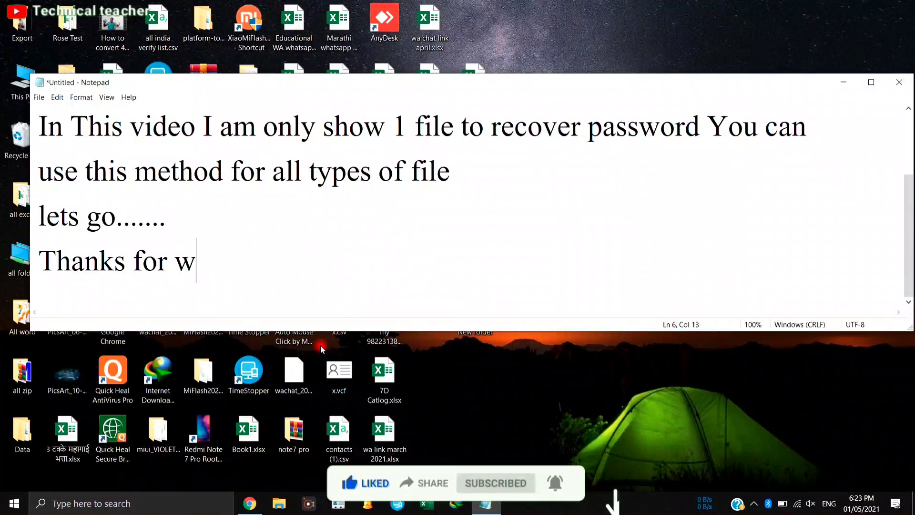
type("atching")
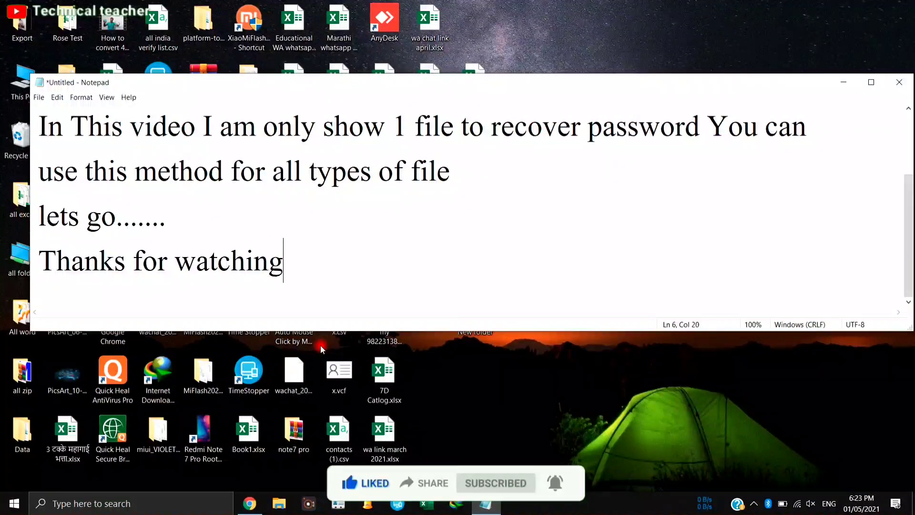
key("Return")
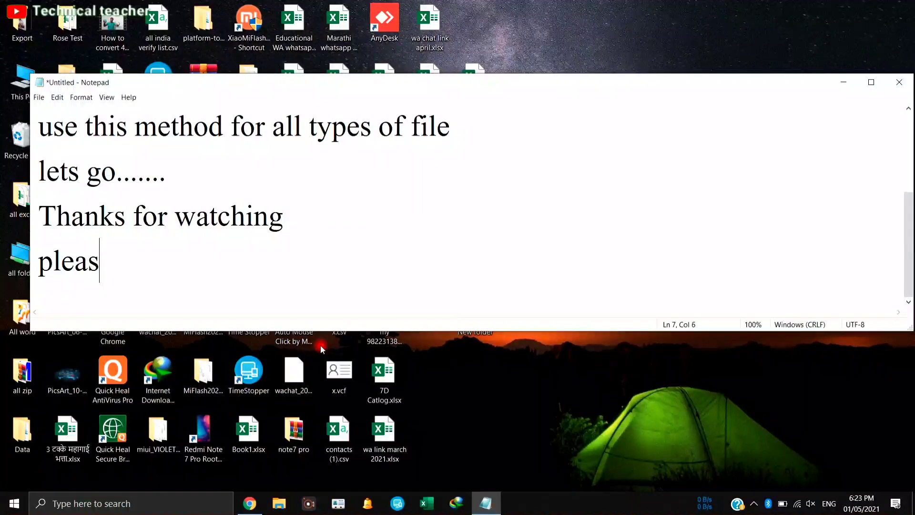
type("please subs")
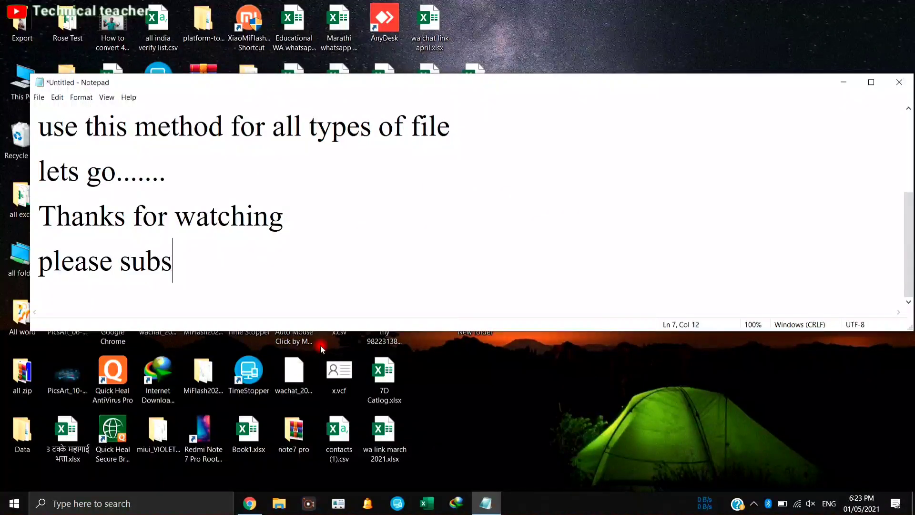
type("cribe ")
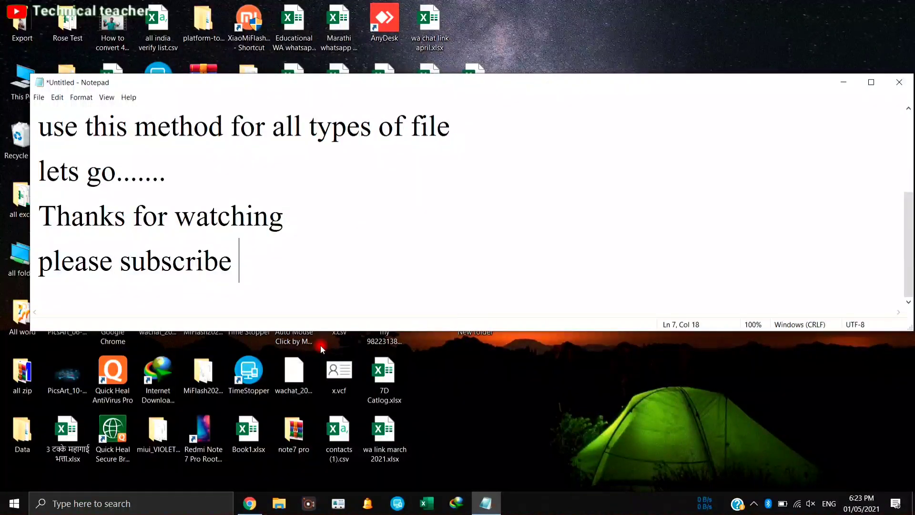
type("for ")
type("mor")
type("u")
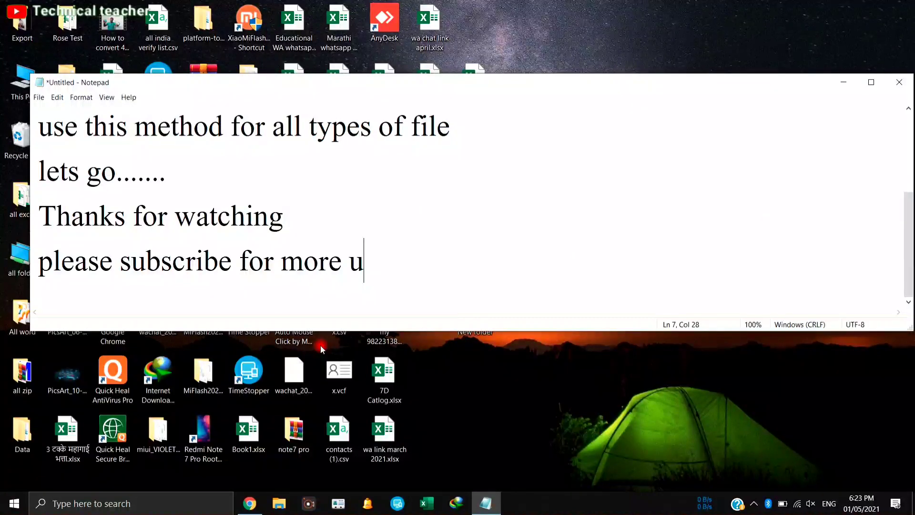
type("pdates...........")
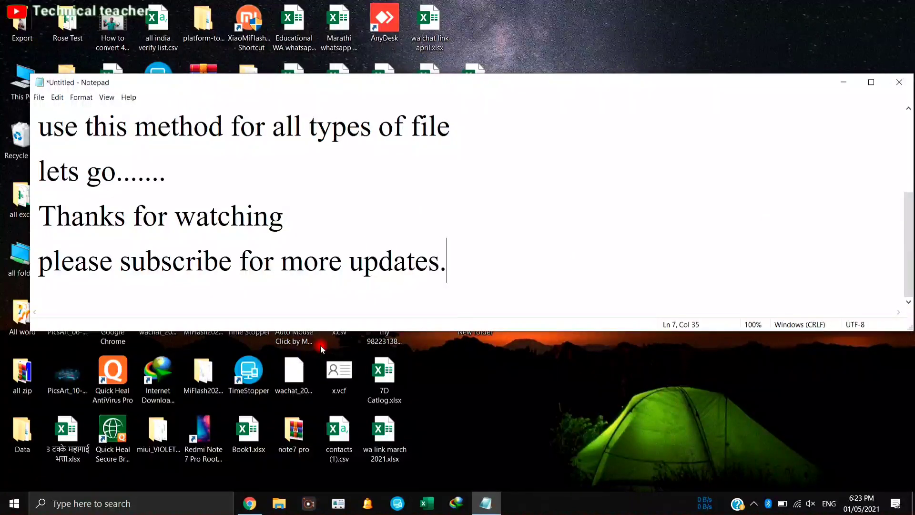